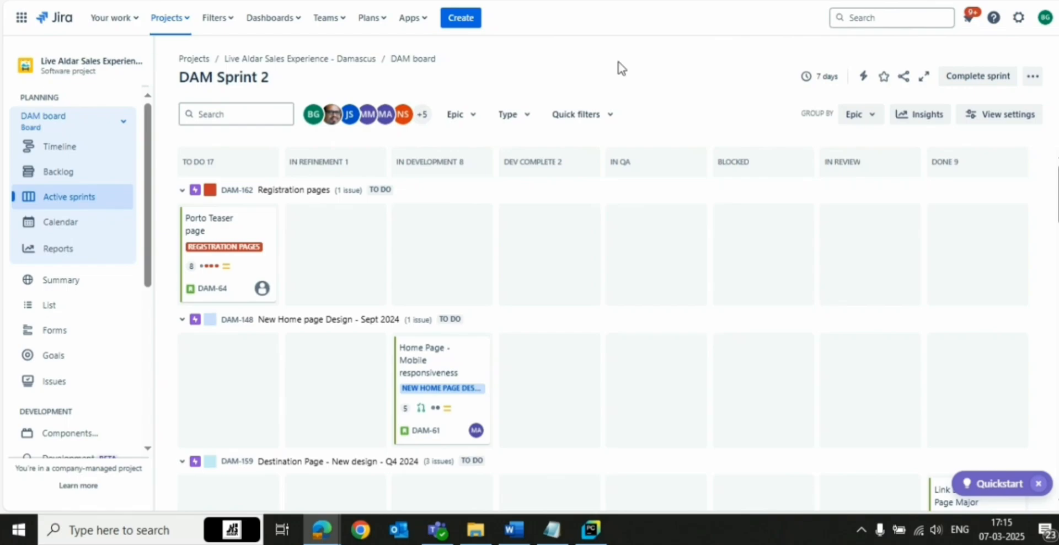
# Open the create-issue dialog and set the issue type to Bug
pyautogui.click(462, 21)
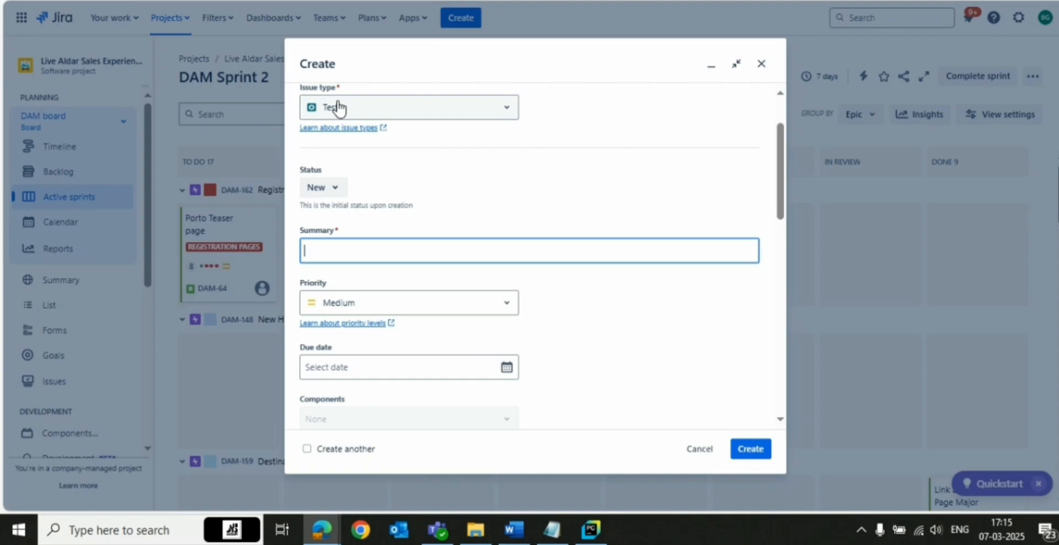
pyautogui.click(411, 113)
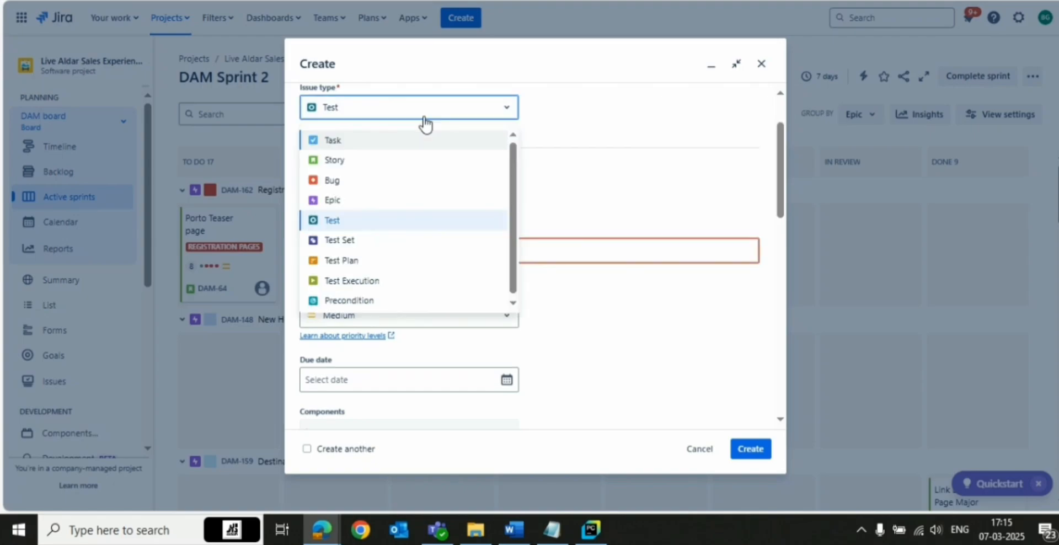
pyautogui.click(348, 185)
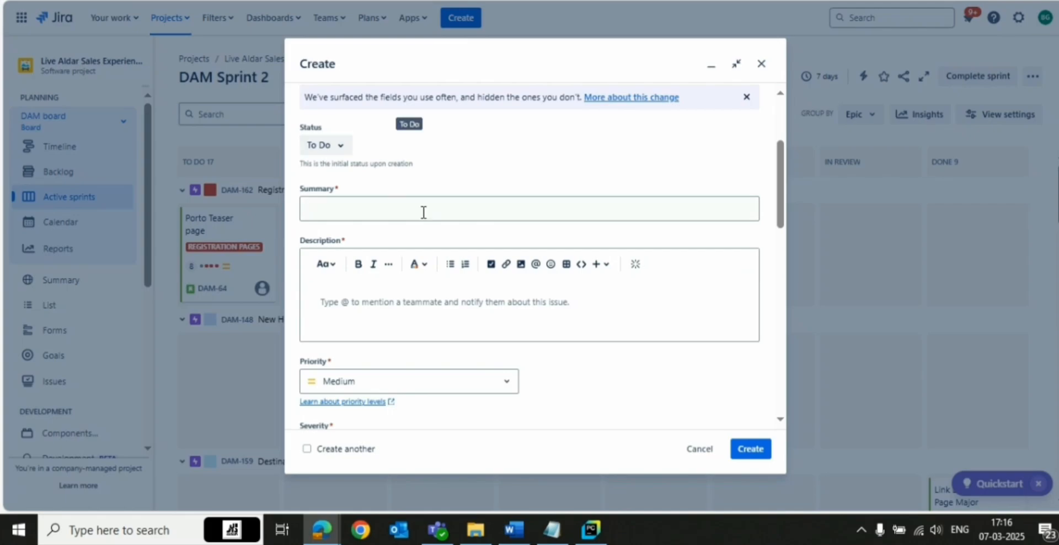
# Enter the summary 'height and width of the logo is not same per requirement' and prefix it with 'Home Page'
pyautogui.scroll(-1, 423, 212)
pyautogui.click(333, 127)
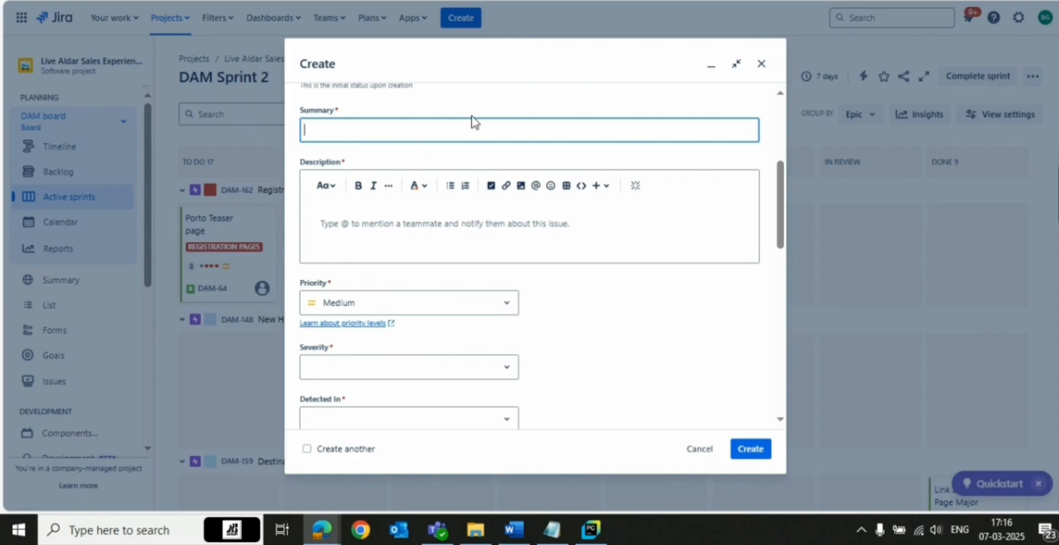
pyautogui.write('height and width of th')
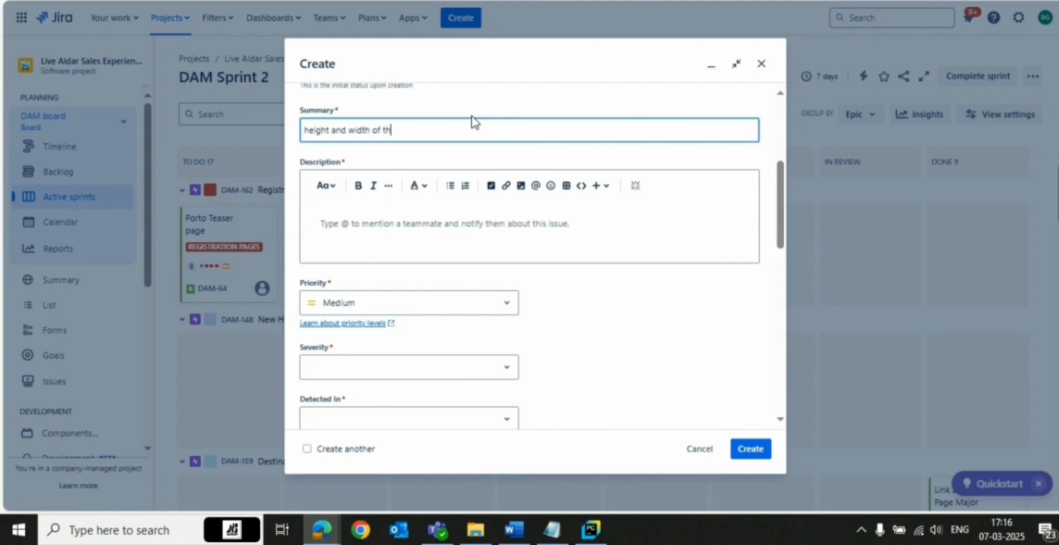
pyautogui.write('e ')
pyautogui.write('logo')
pyautogui.write(' is n')
pyautogui.write('ot sa')
pyautogui.write('me as')
pyautogui.press('BackSpace')
pyautogui.press('BackSpace')
pyautogui.write('per requirement')
pyautogui.press('Home')
pyautogui.write('Home Page')
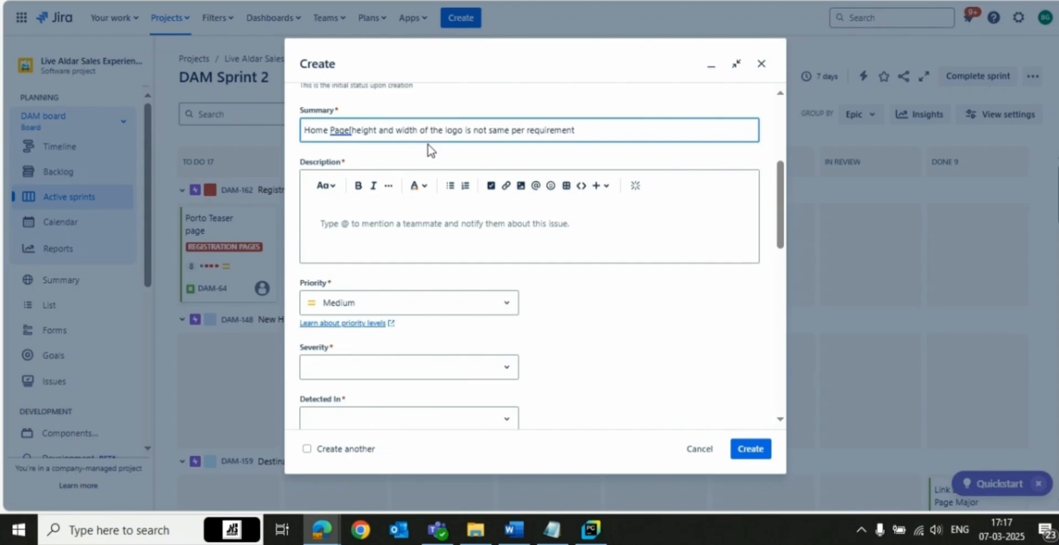
# Insert the tag '[Reposnive] :' after 'Home Page' in the summary, fixing the spacing around it
pyautogui.press('BackSpace')
pyautogui.write('[')
pyautogui.write('Repo')
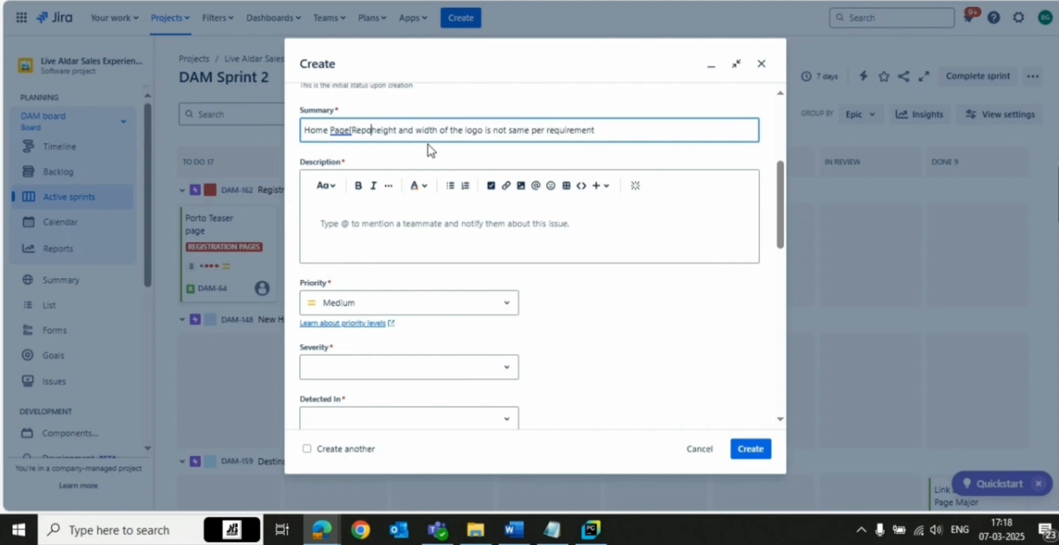
pyautogui.write('snive]')
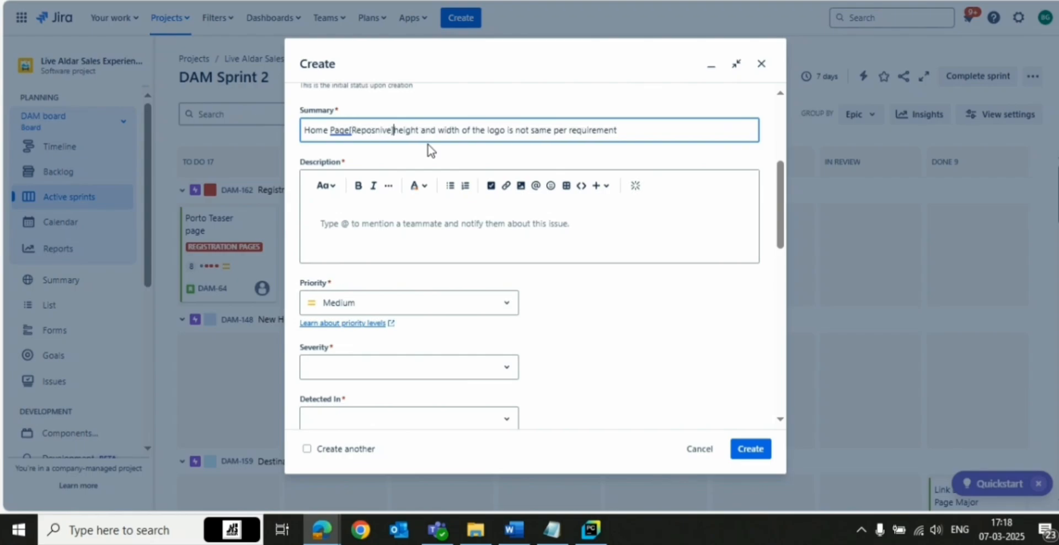
pyautogui.write(' :')
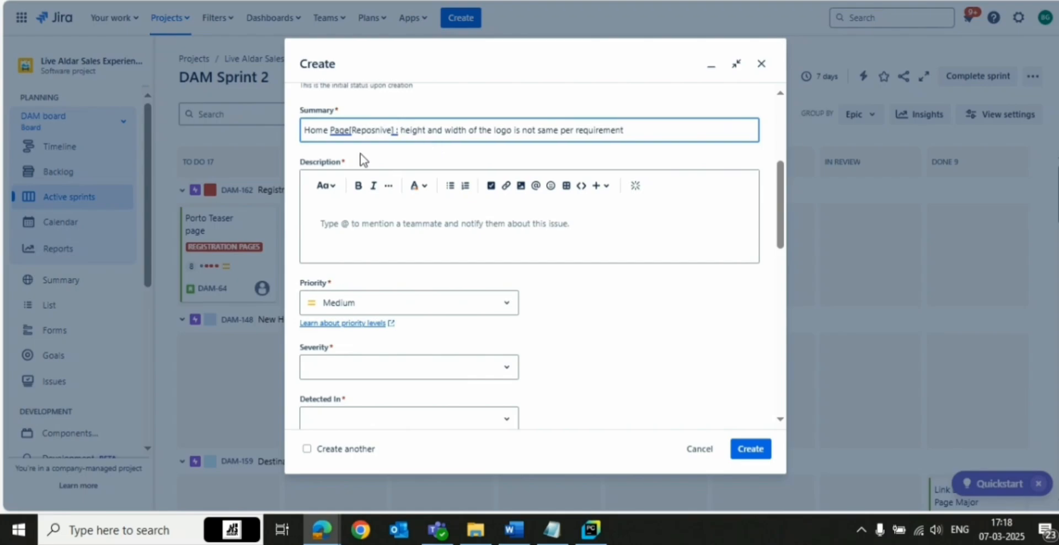
pyautogui.click(351, 130)
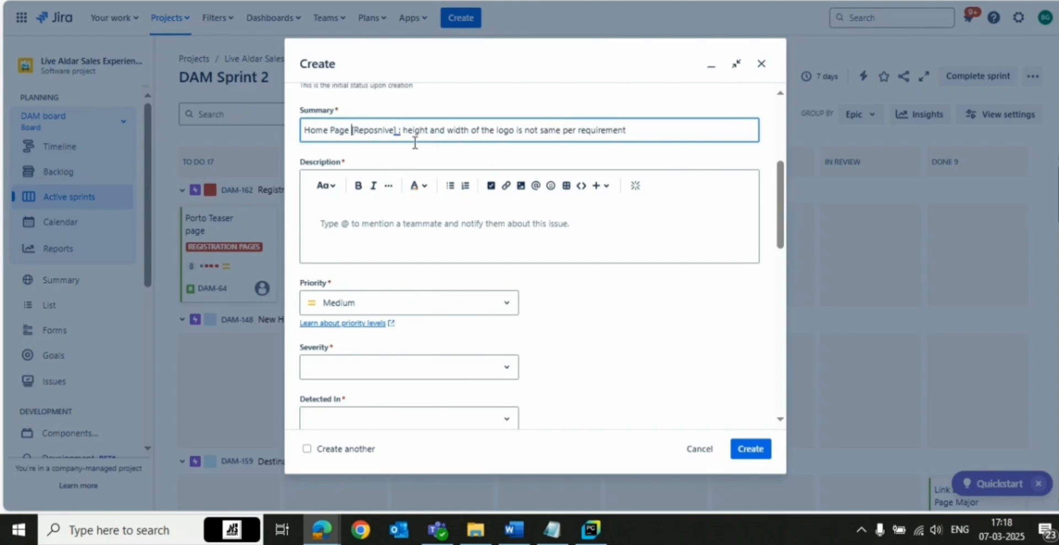
pyautogui.click(379, 132)
pyautogui.doubleClick(377, 132)
pyautogui.click(374, 131)
# Copy the summary and start the description with 'description:' followed by the pasted summary text
pyautogui.click(397, 227)
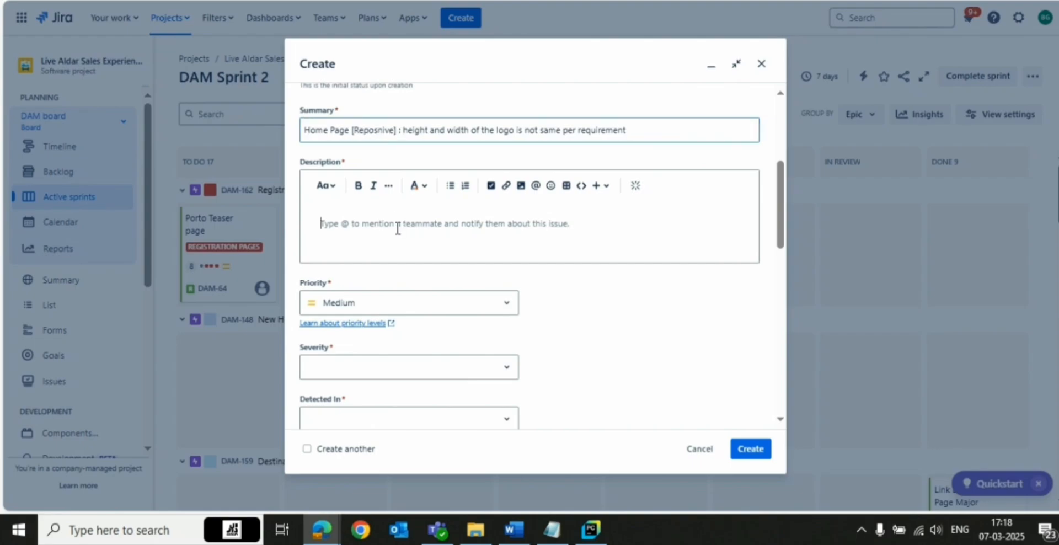
pyautogui.tripleClick(494, 133)
pyautogui.hotkey('ctrl', 'c')
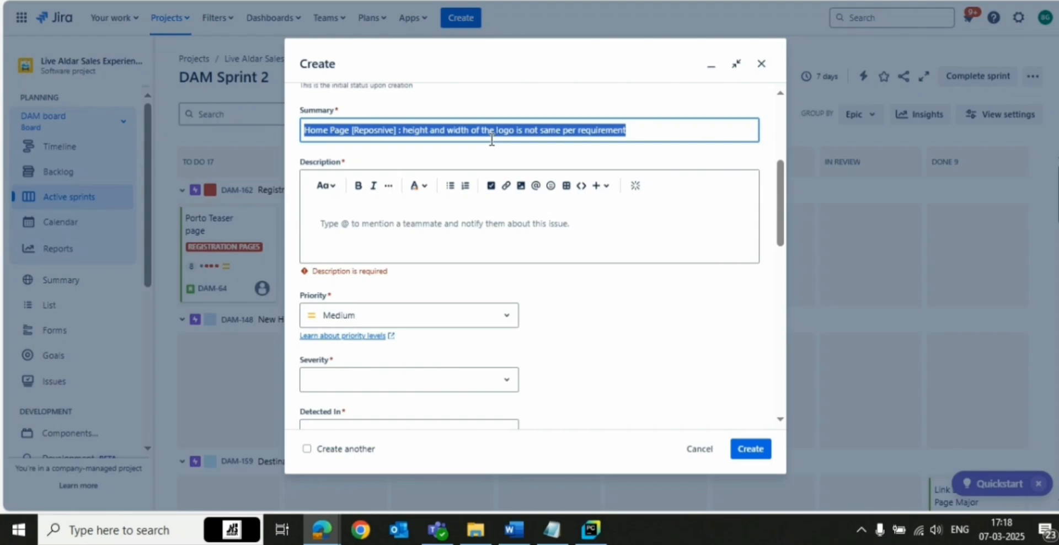
pyautogui.click(406, 227)
pyautogui.write('d')
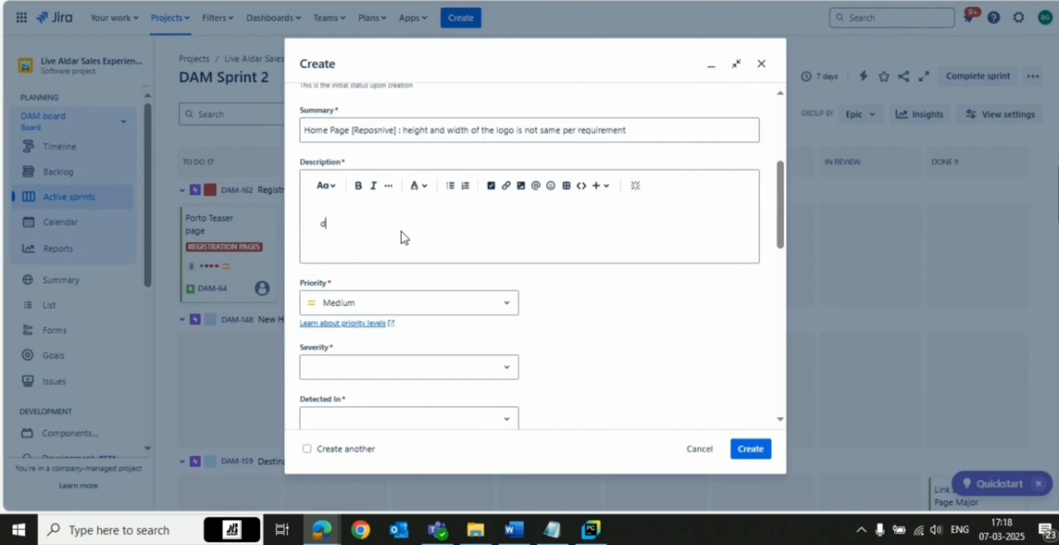
pyautogui.write('escr')
pyautogui.write('iption:')
pyautogui.hotkey('ctrl', 'v')
pyautogui.press('Return')
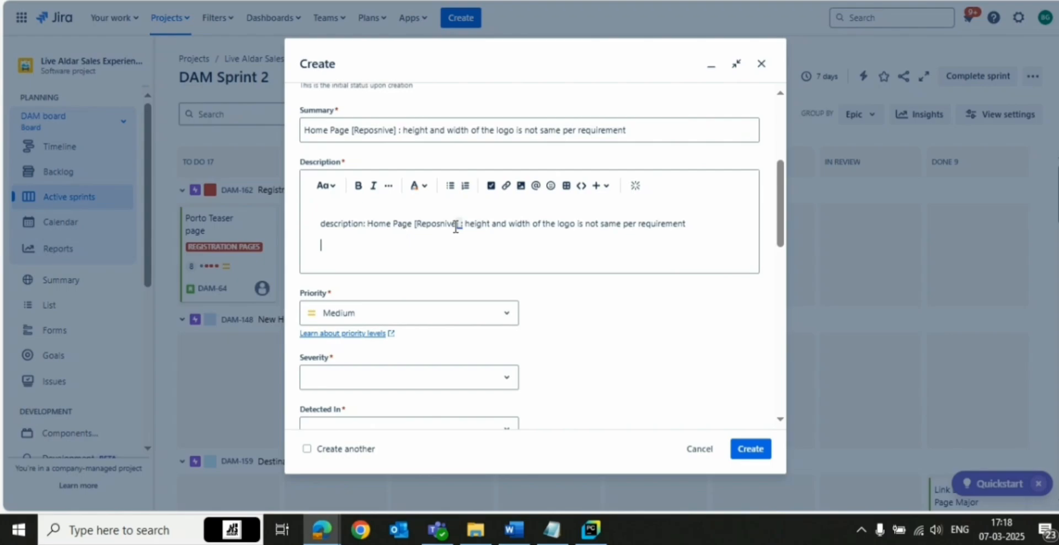
# Remove the 'Home Page [Reposnive] :' prefix from the description's first line and start a new line
pyautogui.moveTo(465, 223); pyautogui.dragTo(370, 227)
pyautogui.press('BackSpace')
pyautogui.click(622, 228)
pyautogui.press('Return')
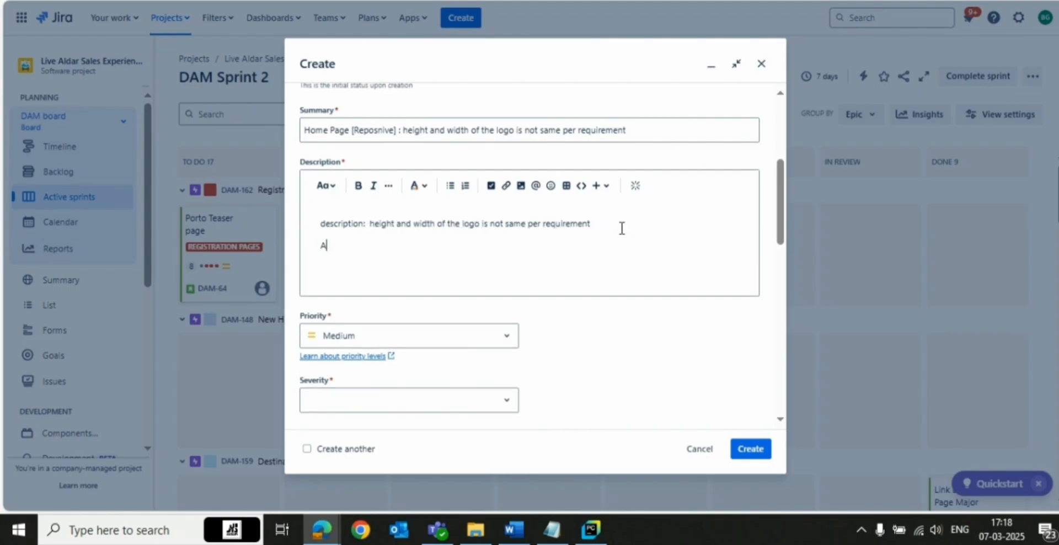
# Add the description line 'Actual Requirement: height and width of the logo is 20X20'
pyautogui.write('Actual Requirement: height and ')
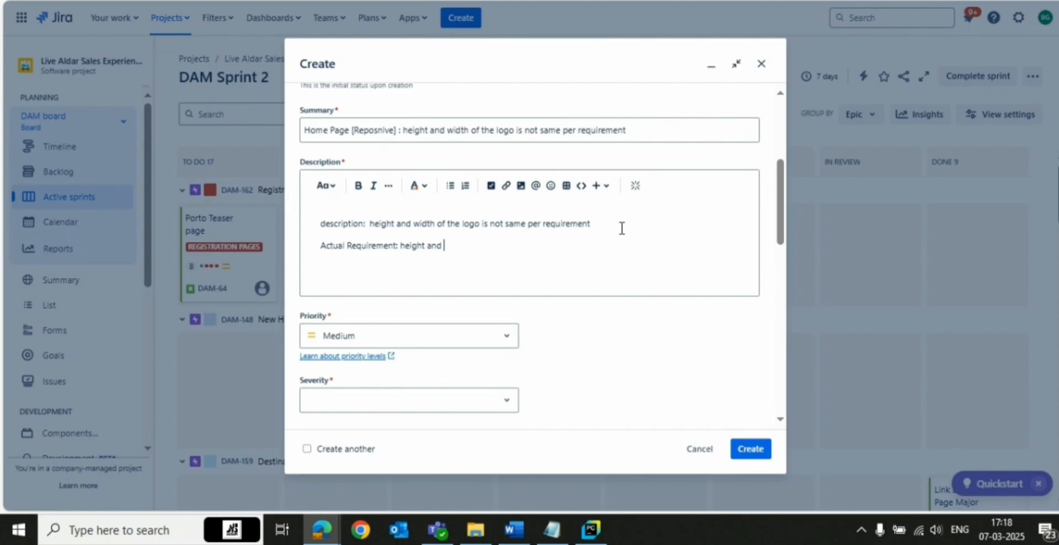
pyautogui.write('width of')
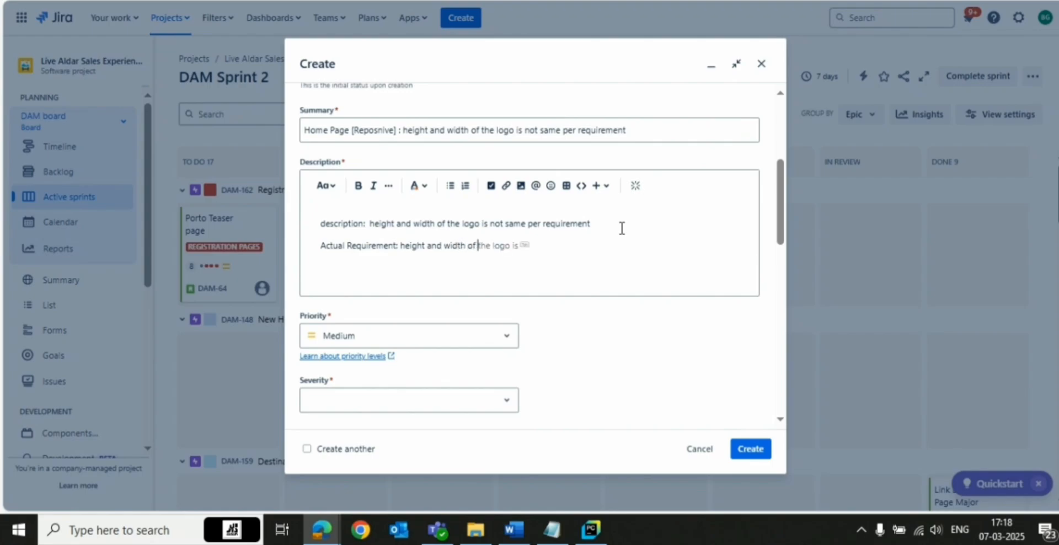
pyautogui.write(' the bug is 20X20')
pyautogui.moveTo(548, 242); pyautogui.dragTo(402, 251)
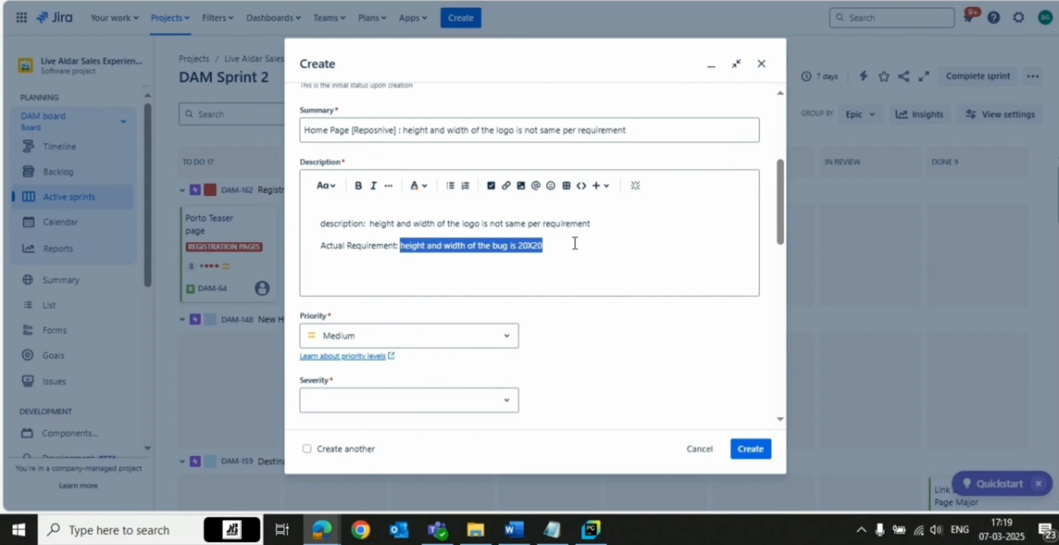
pyautogui.click(559, 247)
pyautogui.press('Return')
# Add the description line 'Expected req: Height and width of the logo should be 30X30'
pyautogui.write('E')
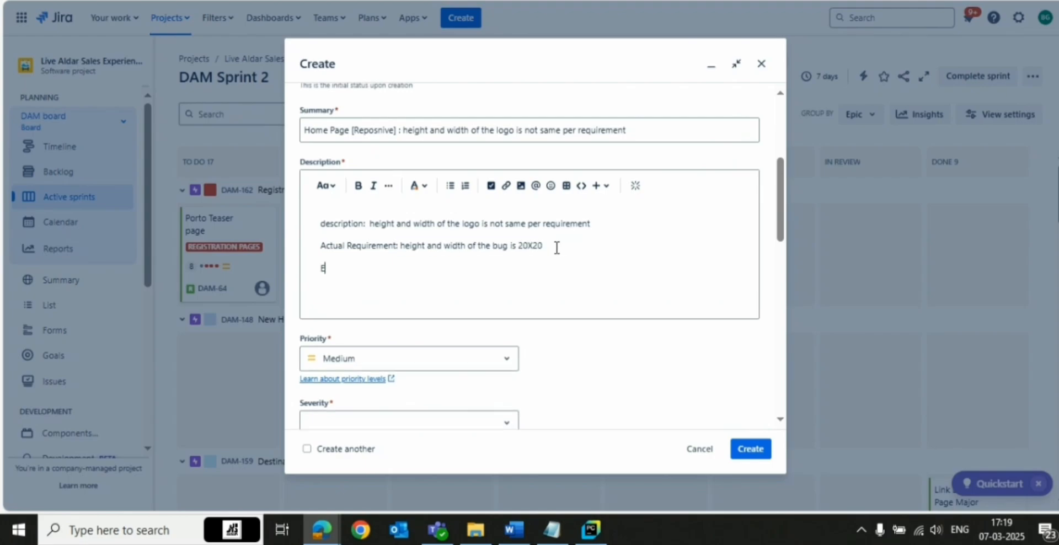
pyautogui.write('xpected req: Height and wi')
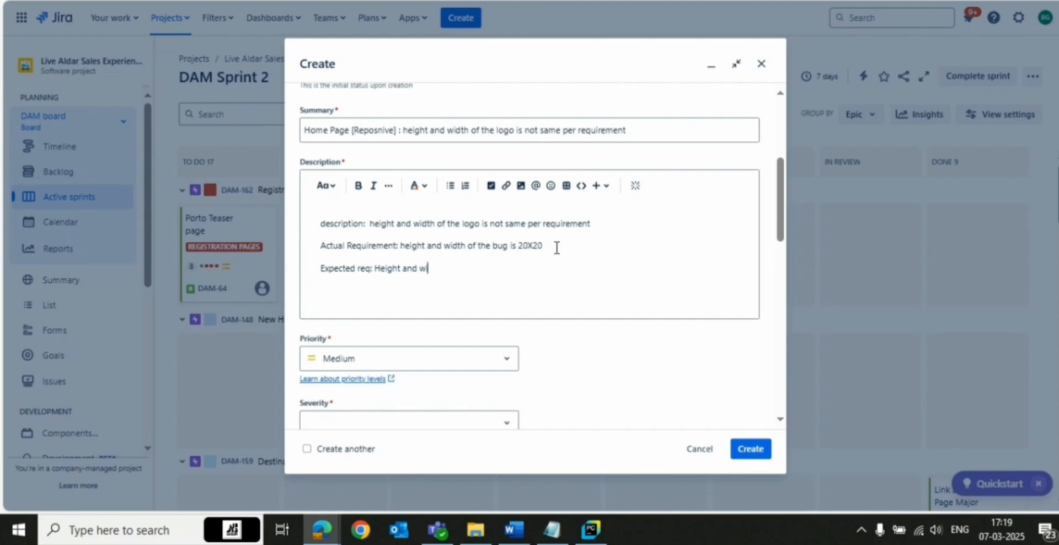
pyautogui.write('dth of the logo should be 30X30')
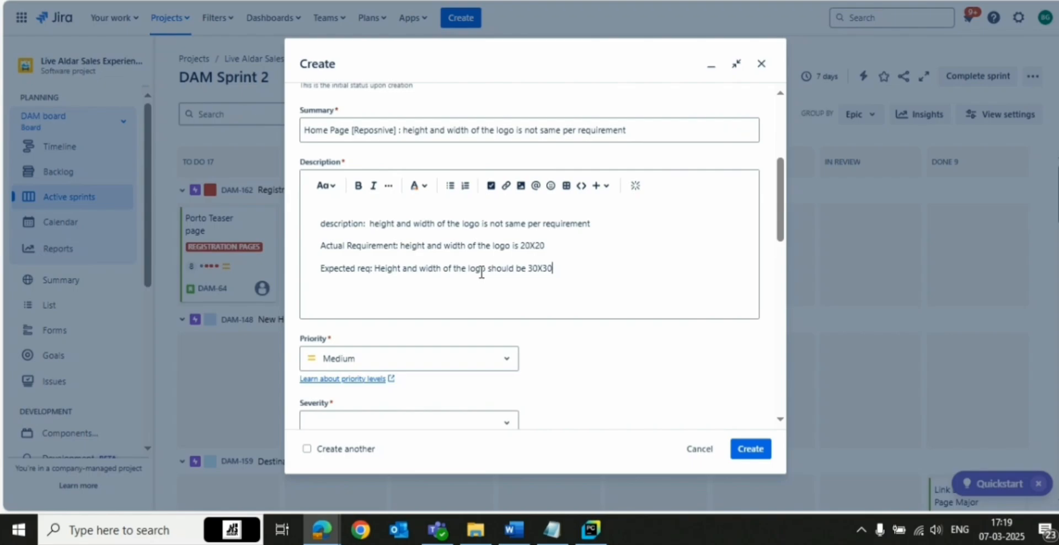
pyautogui.moveTo(430, 246); pyautogui.dragTo(550, 253)
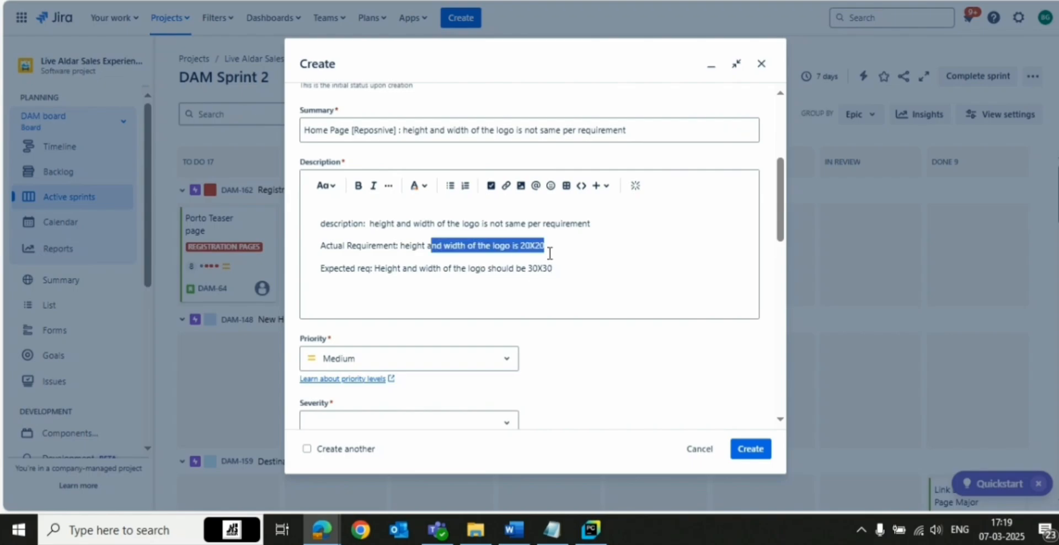
pyautogui.click(558, 266)
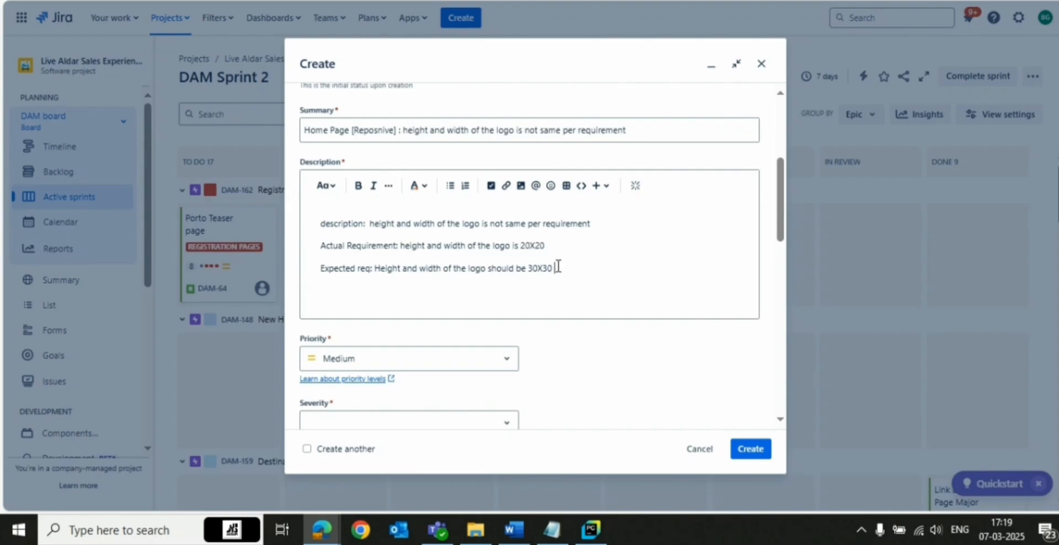
pyautogui.press('Return')
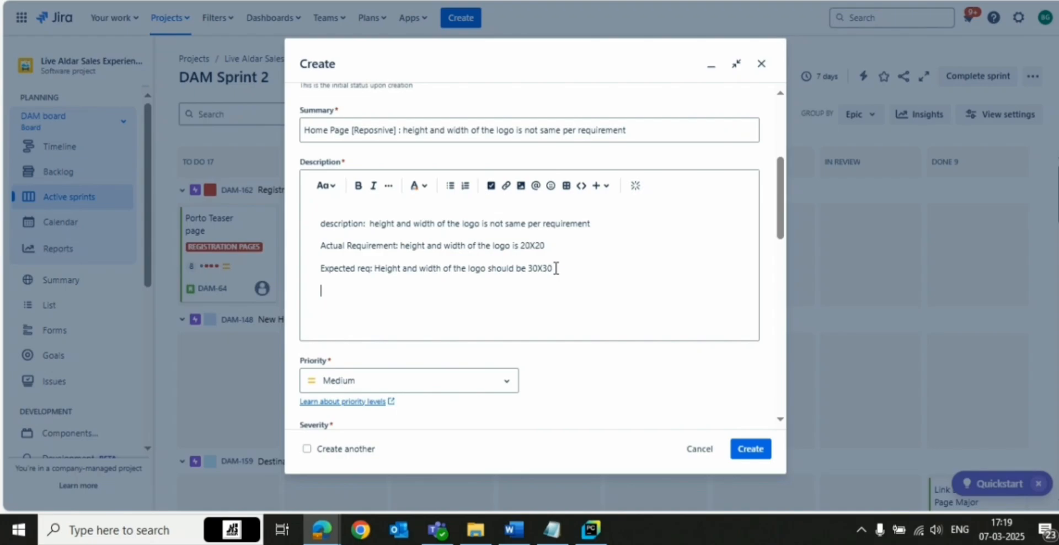
# Add a 'Test Steps:' line followed by a bulleted item 'enter the url ....'
pyautogui.write('Test Steps:')
pyautogui.write('enter th')
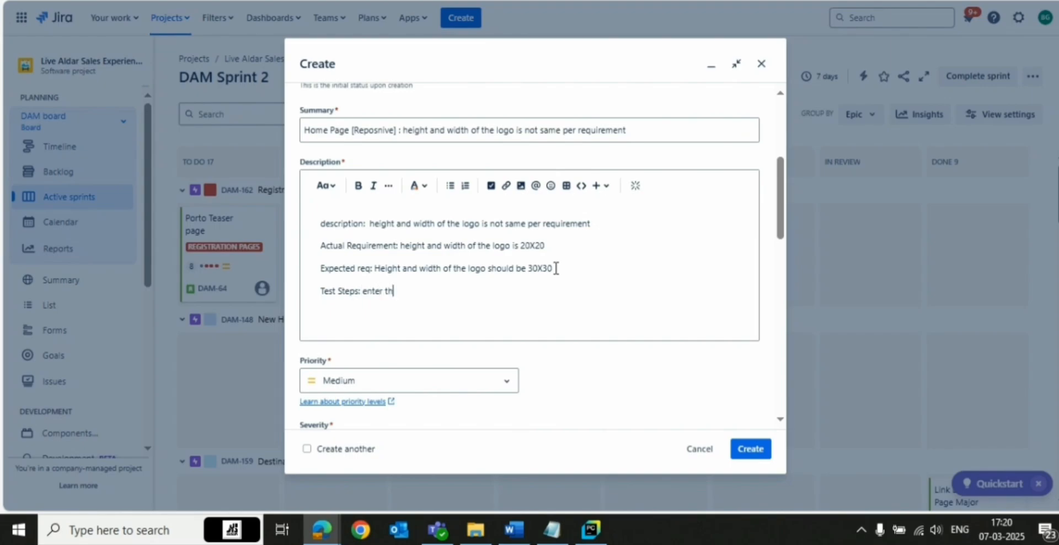
pyautogui.write('e url ....')
pyautogui.press('Return')
pyautogui.click(363, 291)
pyautogui.press('Return')
pyautogui.click(450, 186)
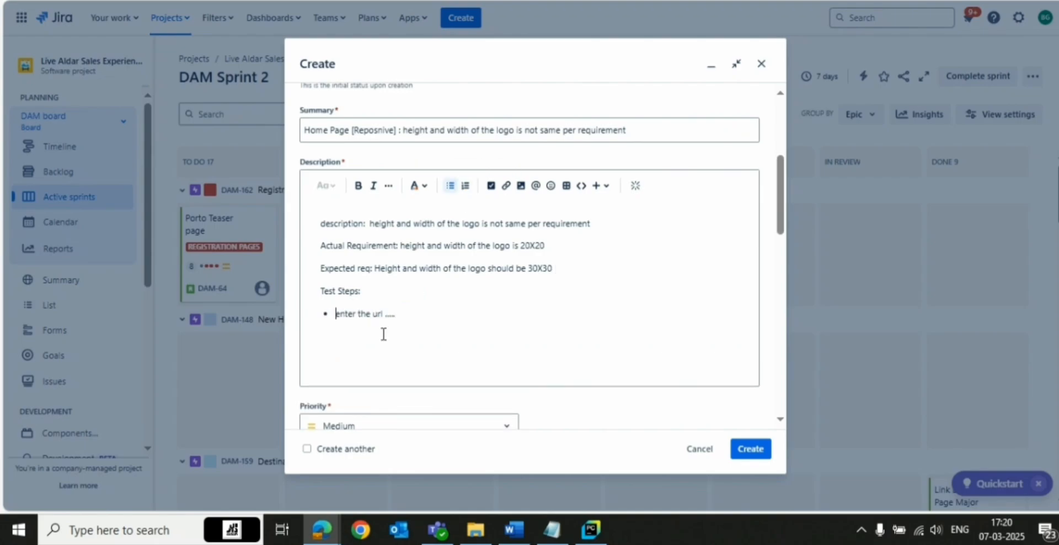
pyautogui.click(402, 313)
pyautogui.press('Return')
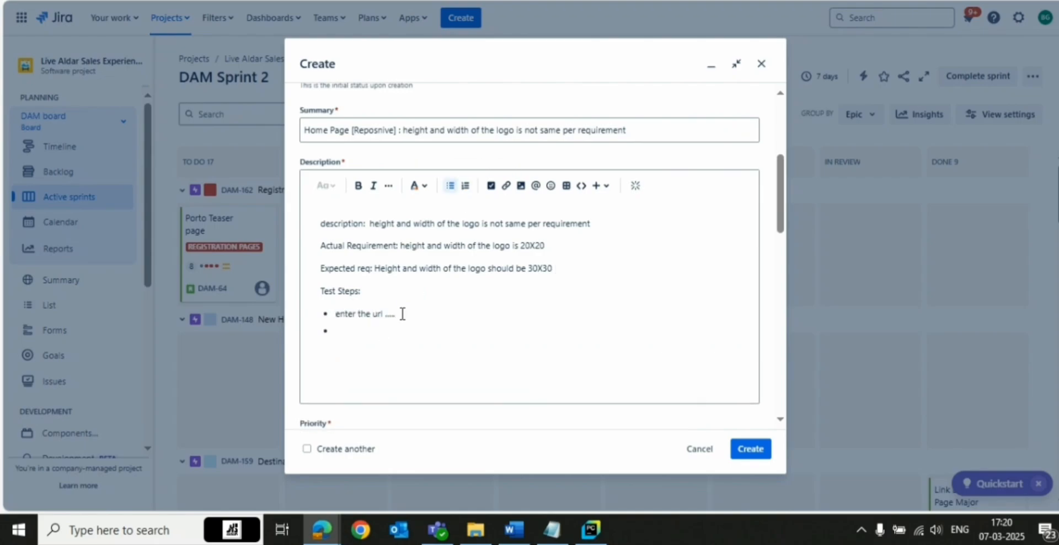
# Add bullet items 'go to home page' and 'navigate to the header' under Test Steps
pyautogui.doubleClick(403, 313)
pyautogui.write('navigate to home page')
pyautogui.press('Return')
pyautogui.write('nav')
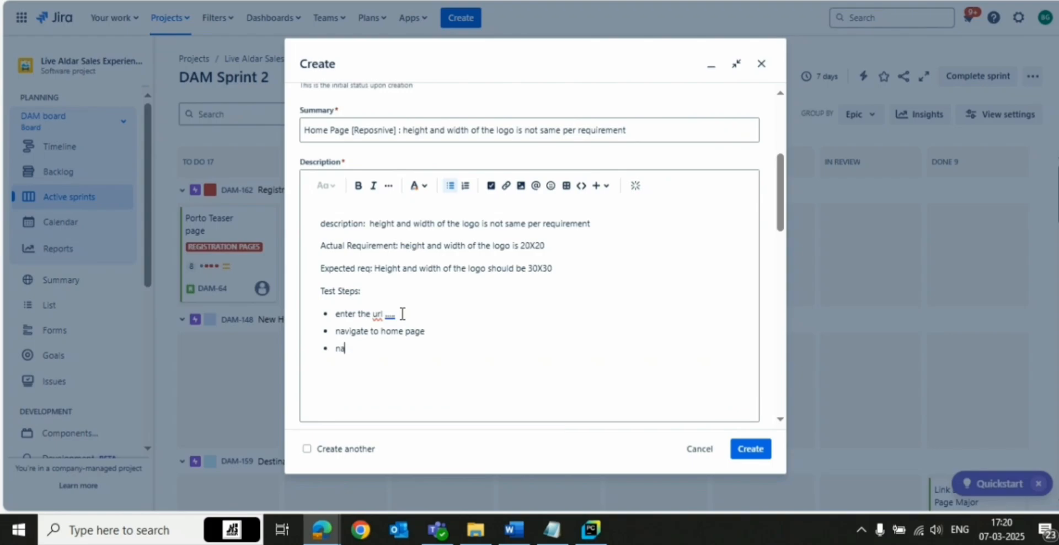
pyautogui.write('igate to the header')
pyautogui.press('Return')
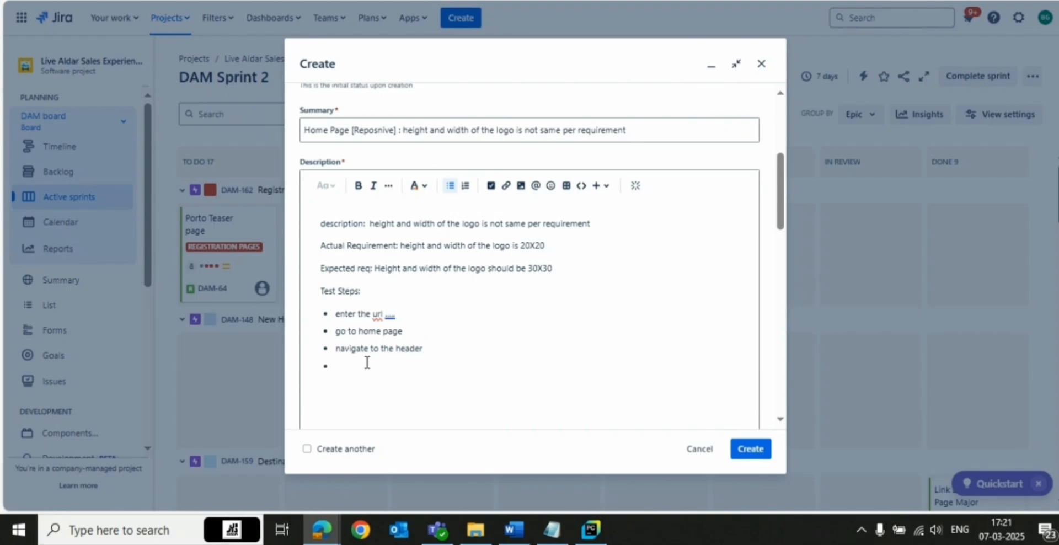
# Add the bullet item 'verify height and width of the logo' and end the list
pyautogui.write('verify')
pyautogui.write('height and width of the logo')
pyautogui.press('Return')
pyautogui.press('Return')
pyautogui.tripleClick(484, 366)
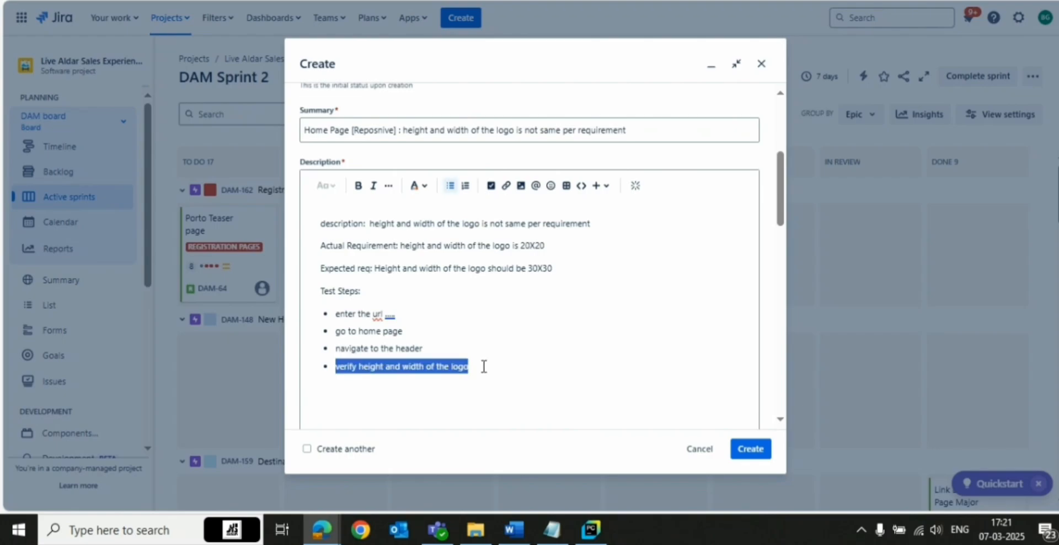
pyautogui.click(473, 359)
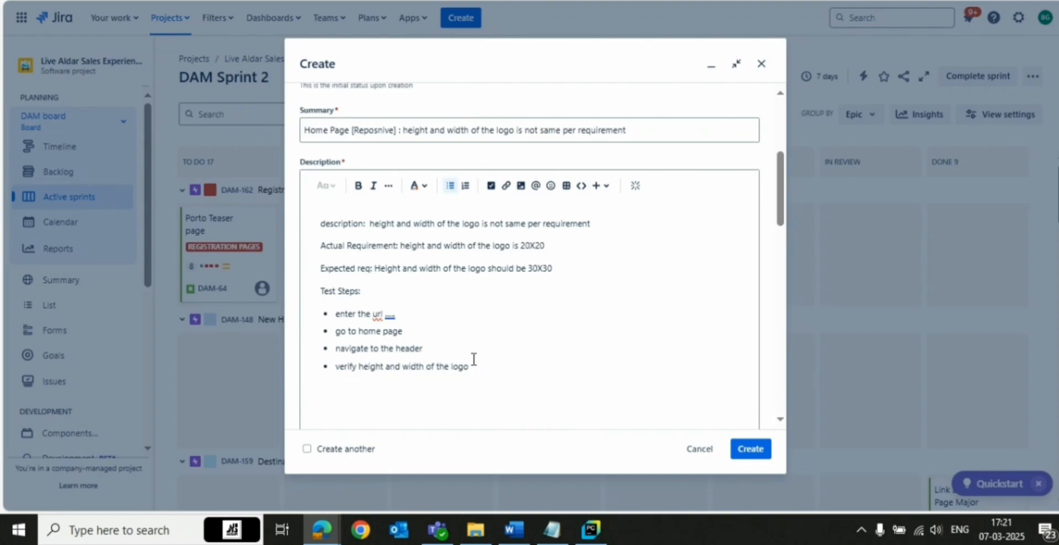
pyautogui.click(538, 244)
pyautogui.click(486, 365)
pyautogui.click(543, 270)
pyautogui.scroll(-2, 430, 331)
pyautogui.click(398, 307)
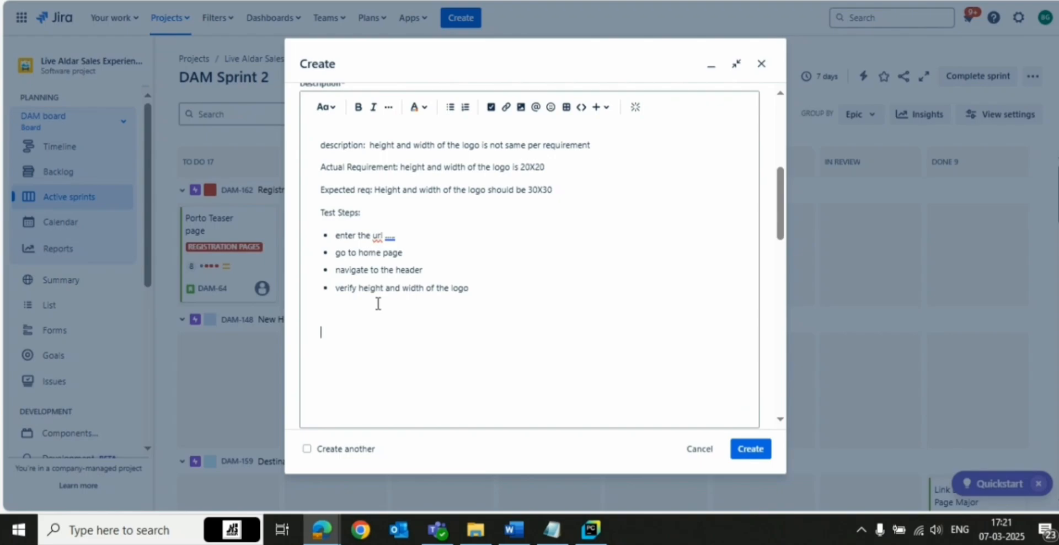
# Switch to the Aldar Education website tab and capture a screenshot of the page's header area
pyautogui.hotkey('ctrl', 'Tab')
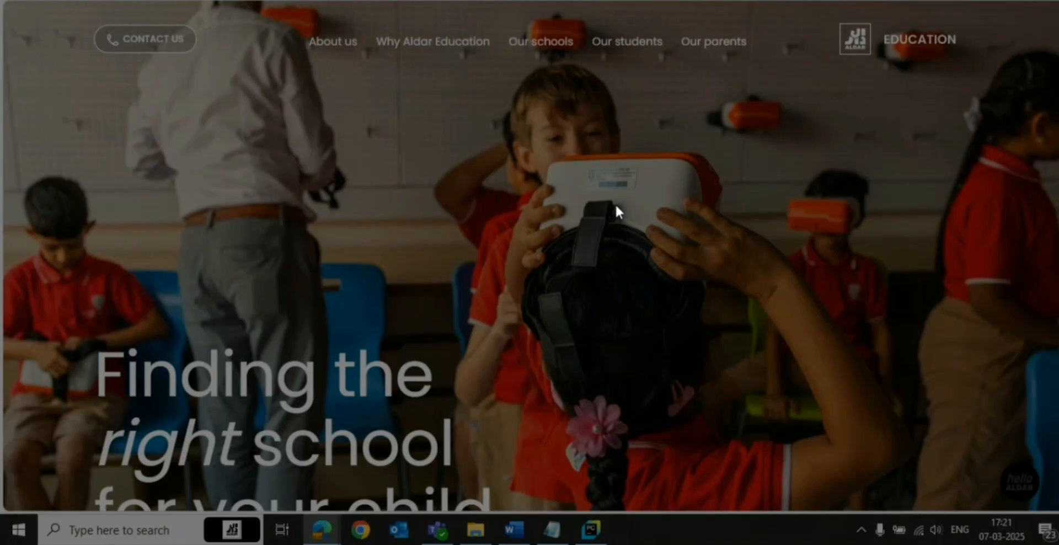
pyautogui.moveTo(222, 1)
pyautogui.mouseDown()
pyautogui.moveTo(595, 267)
pyautogui.moveTo(1058, 380)
pyautogui.mouseUp()
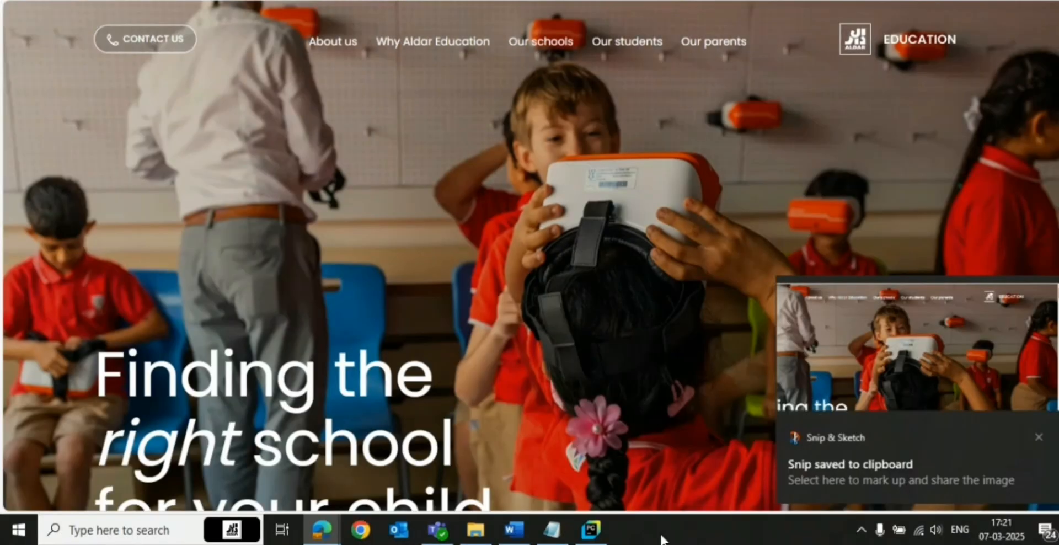
# Finish capturing the header screenshot, return to the Jira Create dialog and paste it into the description below the test steps
pyautogui.click(872, 397)
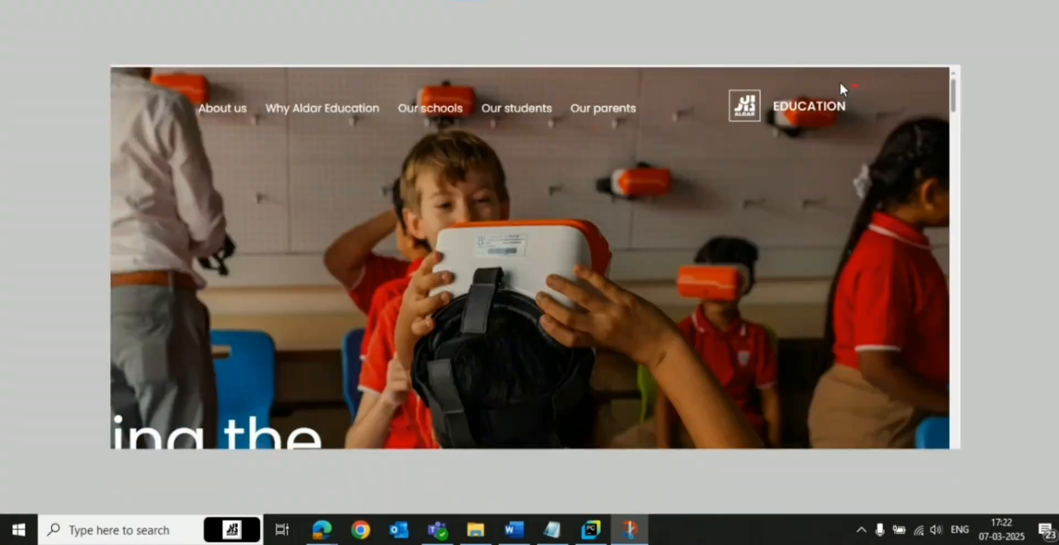
pyautogui.moveTo(840, 81); pyautogui.dragTo(840, 69)
pyautogui.hotkey('alt', 'Tab')
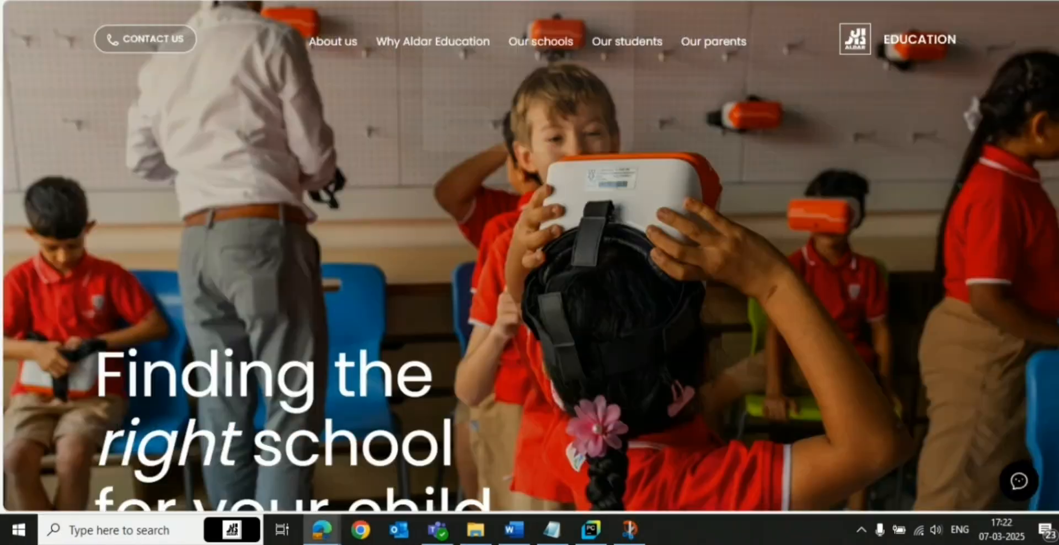
pyautogui.hotkey('ctrl', 'Tab')
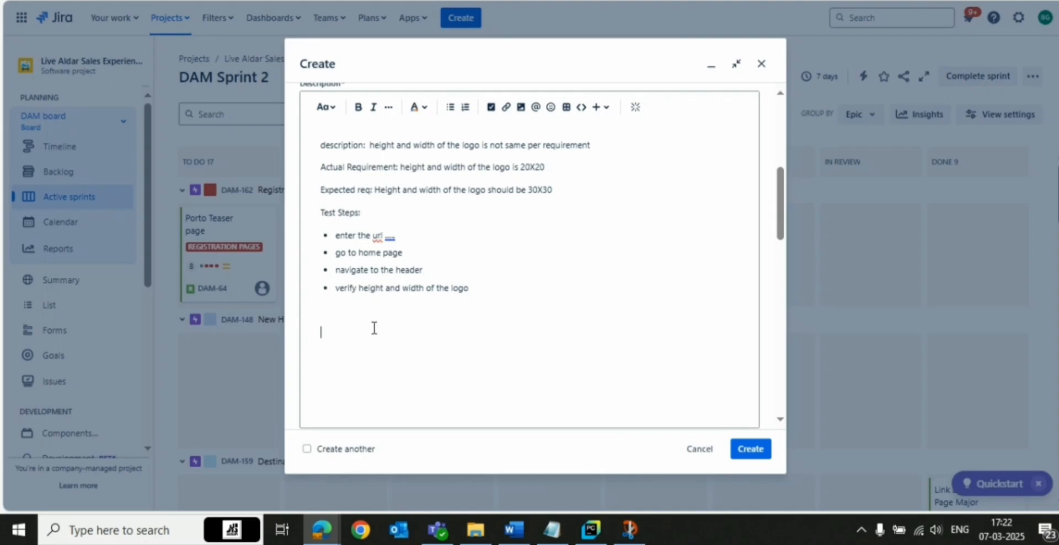
pyautogui.hotkey('ctrl', 'v')
# Insert the file Recording-20250307_151409.webm from Downloads into the description as an attachment
pyautogui.scroll(3, 496, 331)
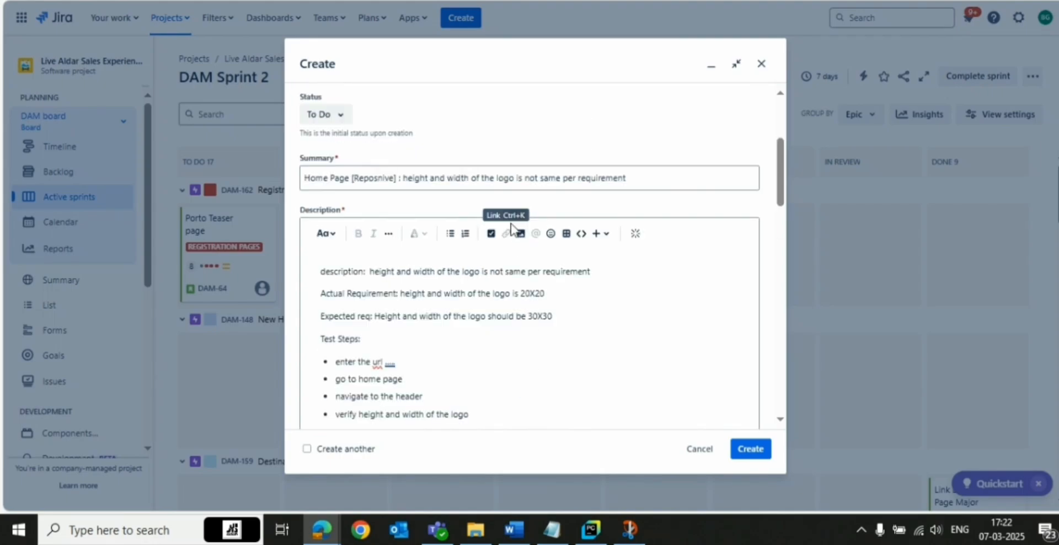
pyautogui.click(519, 237)
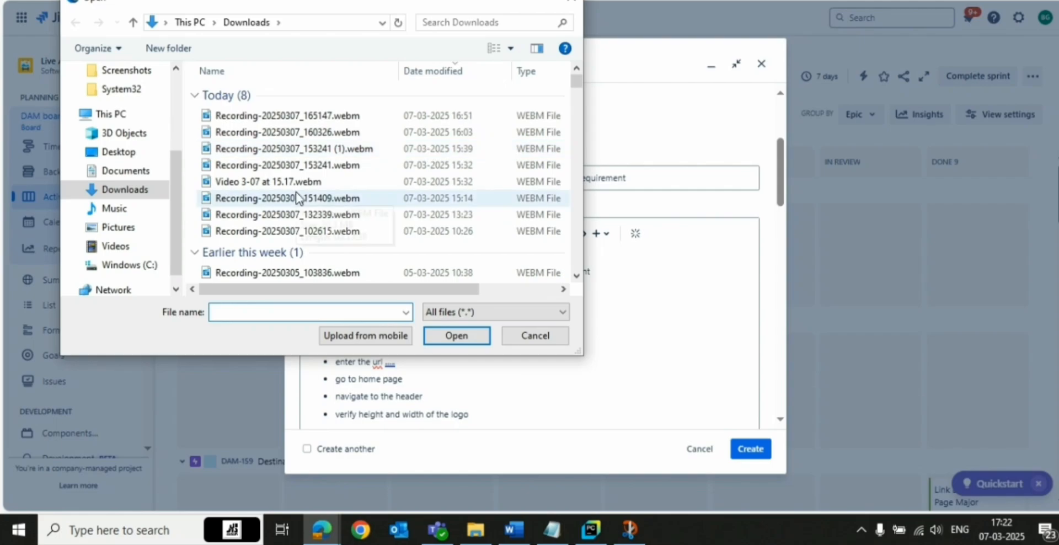
pyautogui.click(297, 199)
pyautogui.doubleClick(296, 199)
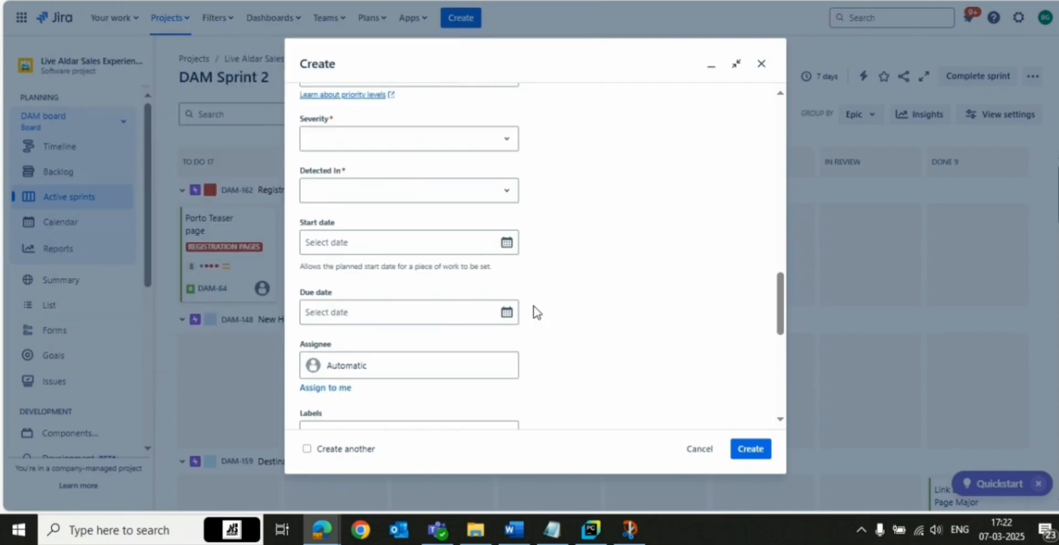
# Set the issue's priority to Low and its severity to Sev-0
pyautogui.scroll(3, 370, 234)
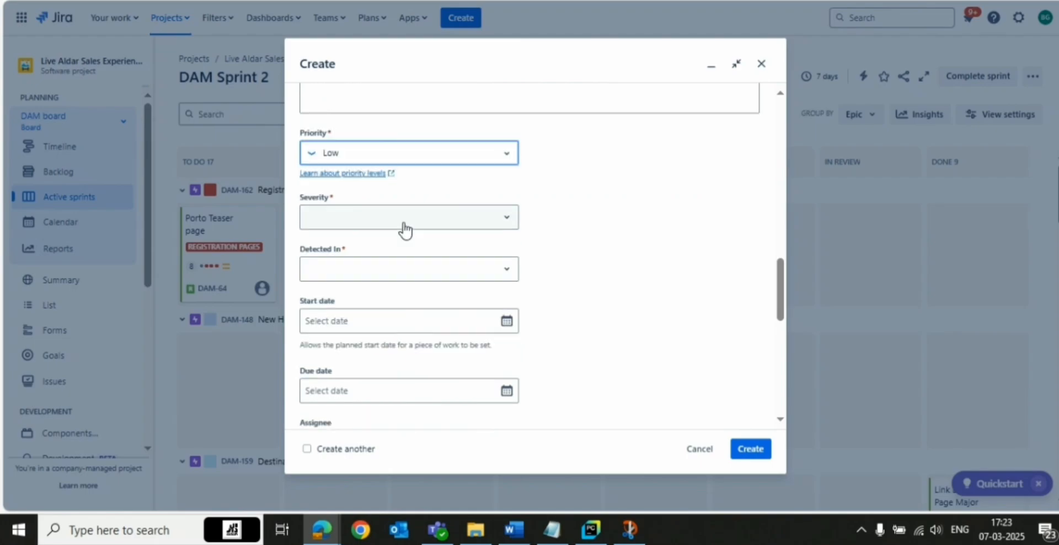
pyautogui.click(402, 222)
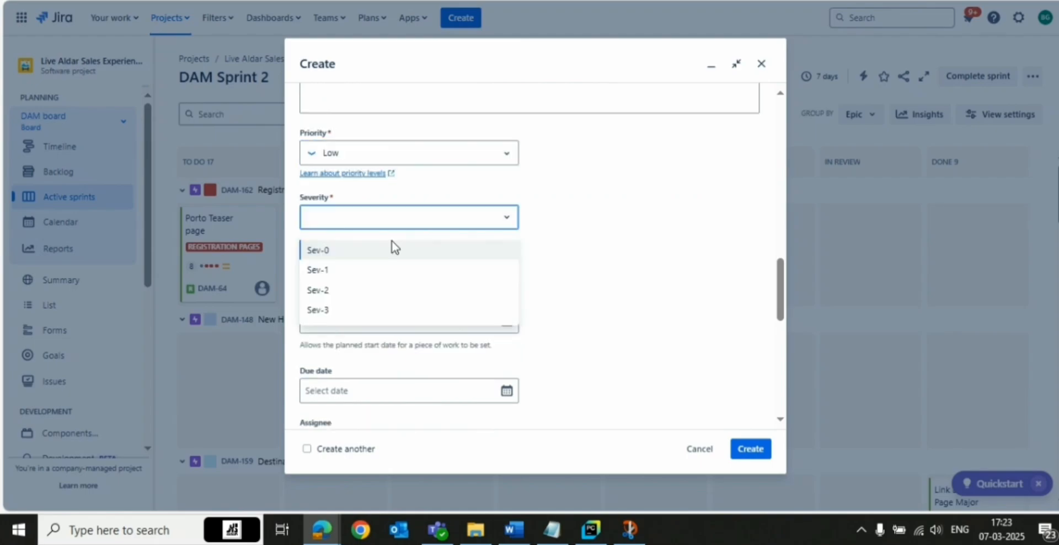
pyautogui.click(600, 223)
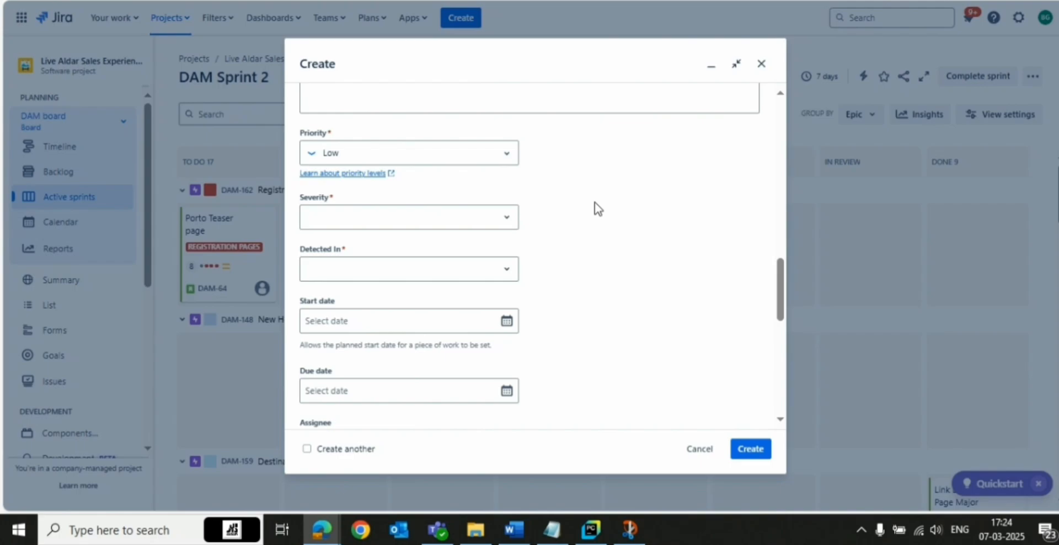
pyautogui.scroll(-1, 406, 275)
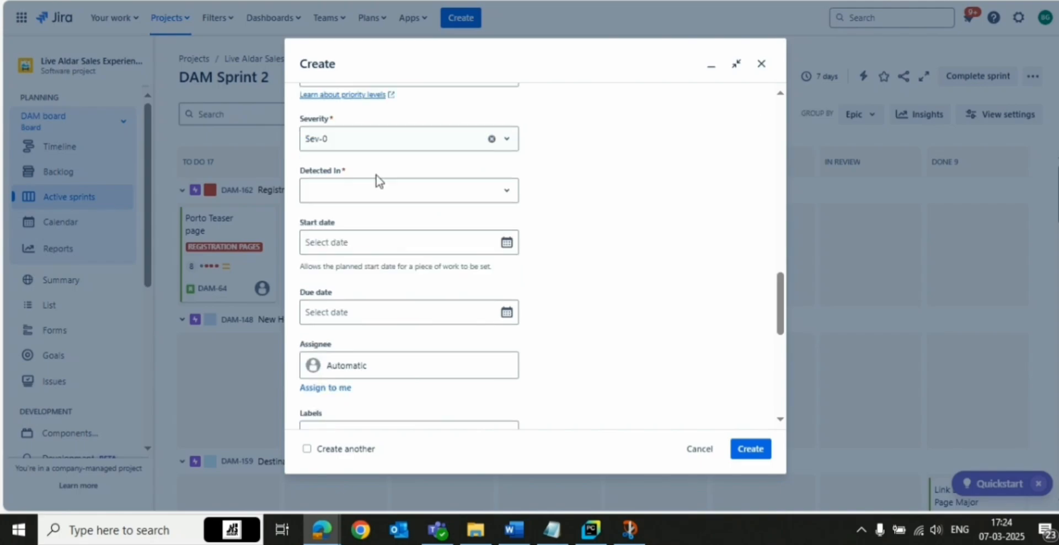
# Set the Detected In field to UAT
pyautogui.click(366, 193)
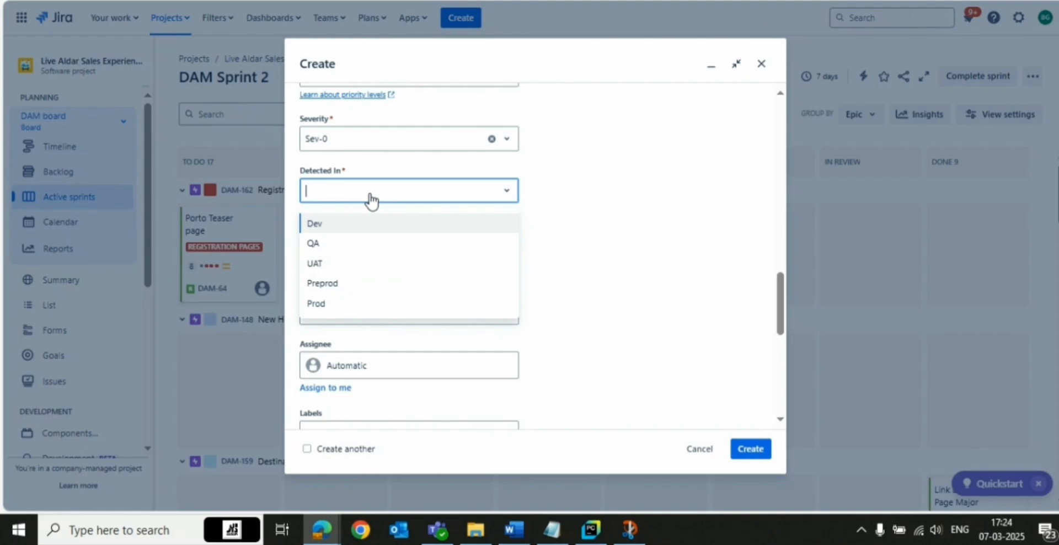
pyautogui.click(340, 265)
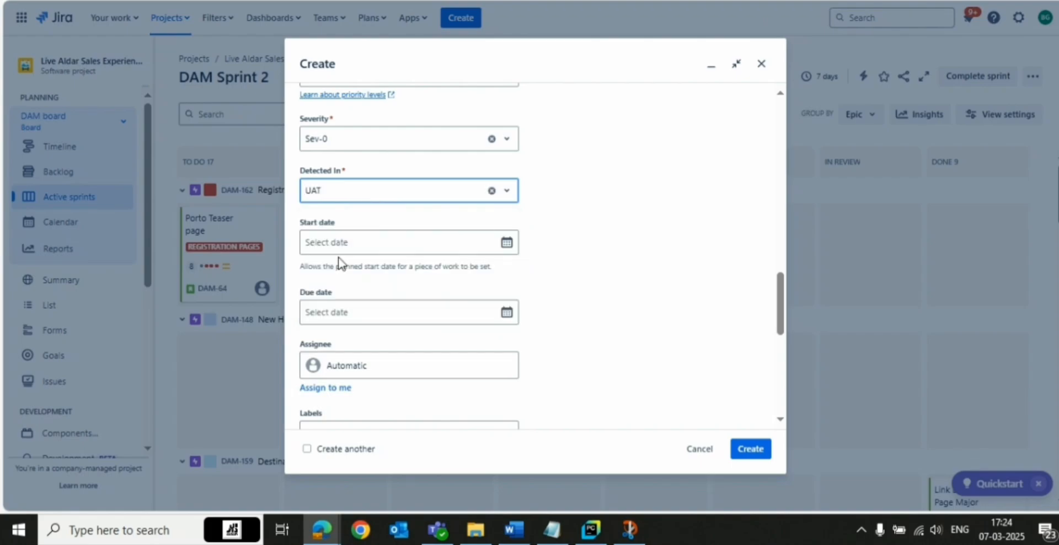
pyautogui.click(356, 200)
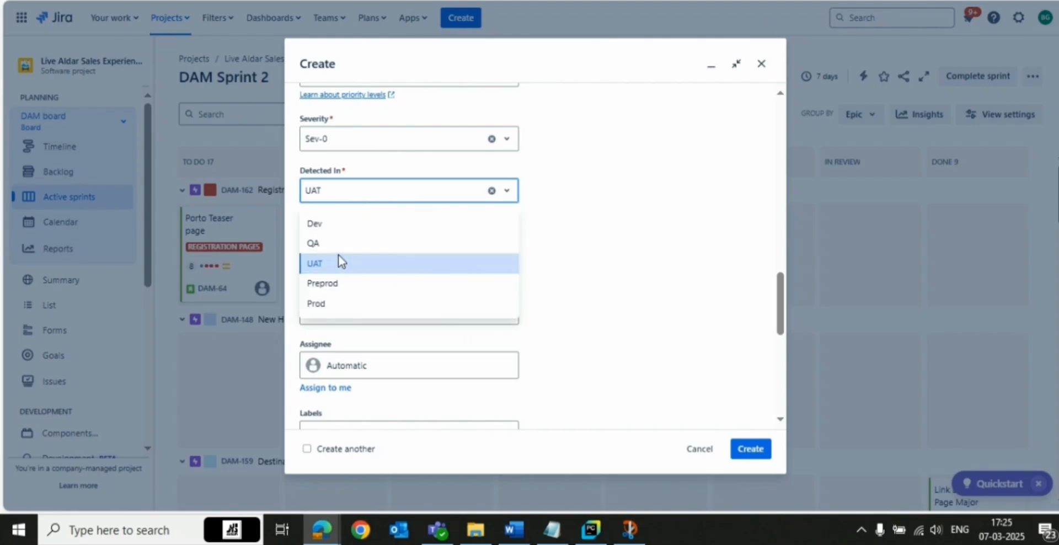
pyautogui.click(340, 265)
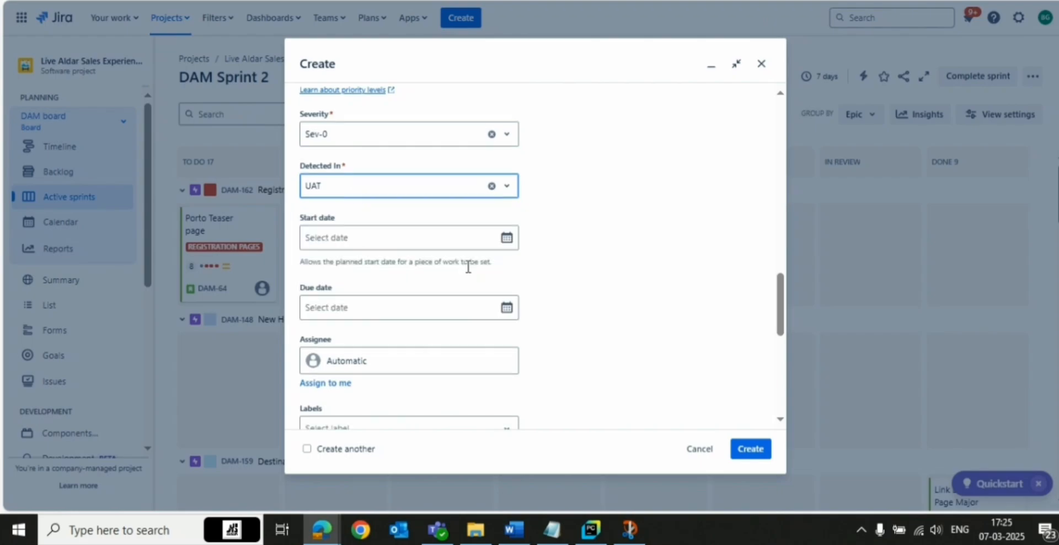
# Open the Assignee field to choose who the bug is assigned to
pyautogui.scroll(-2, 367, 164)
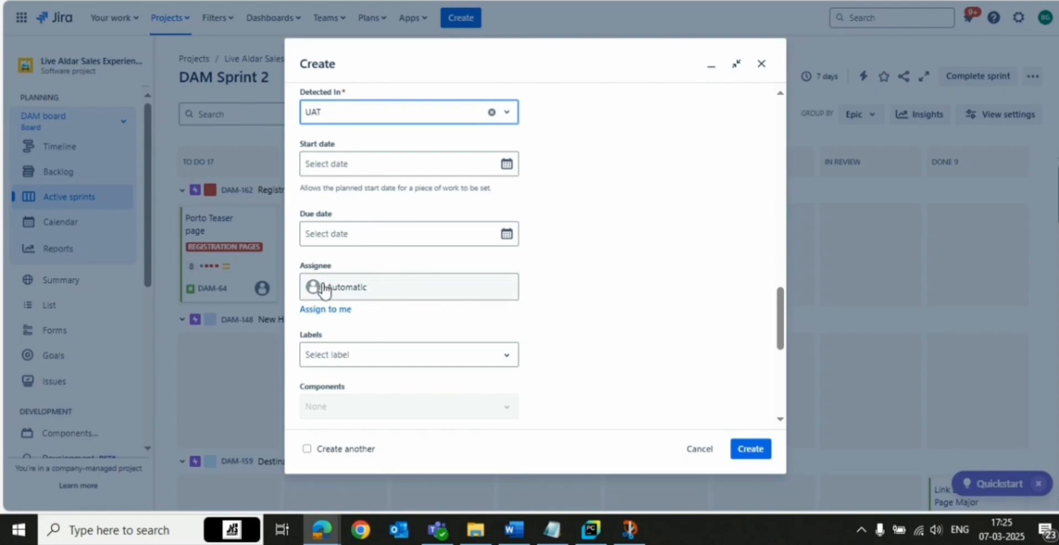
pyautogui.click(355, 289)
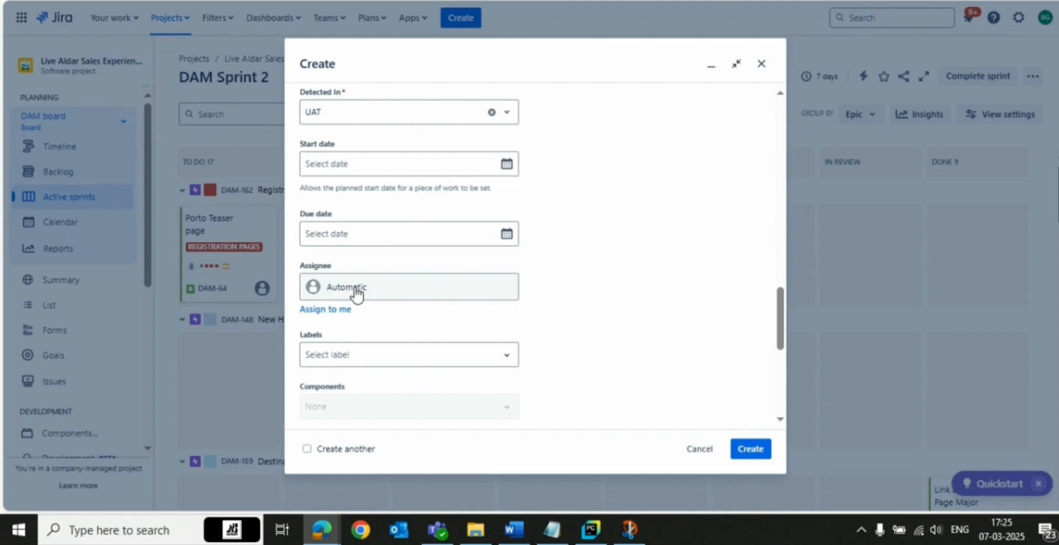